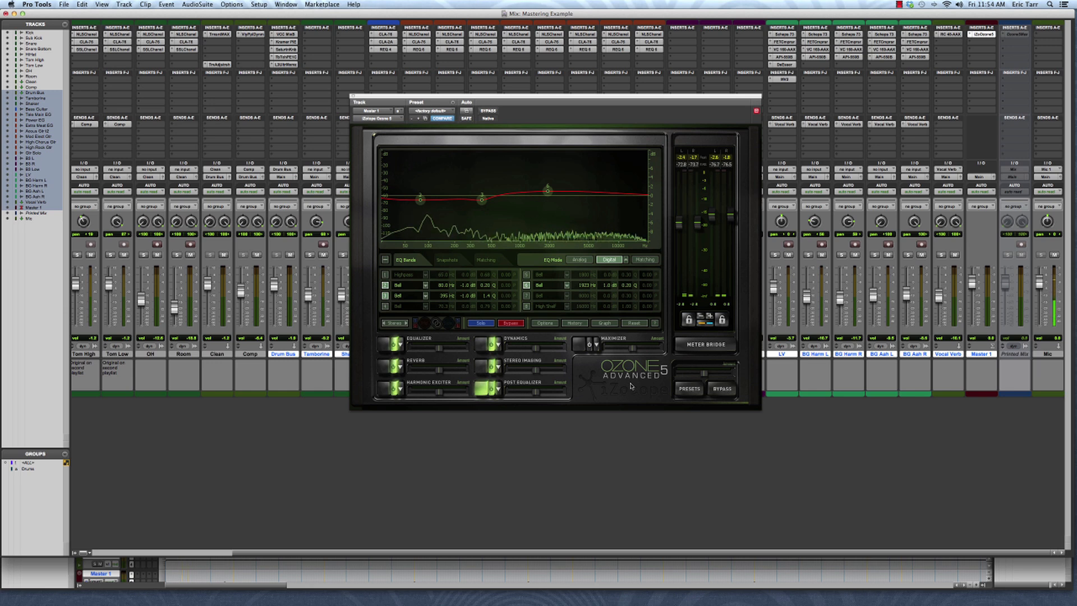
- Start playback of the mix with the Ozone 5 window open on Master 1
{"action": "key", "text": "space"}
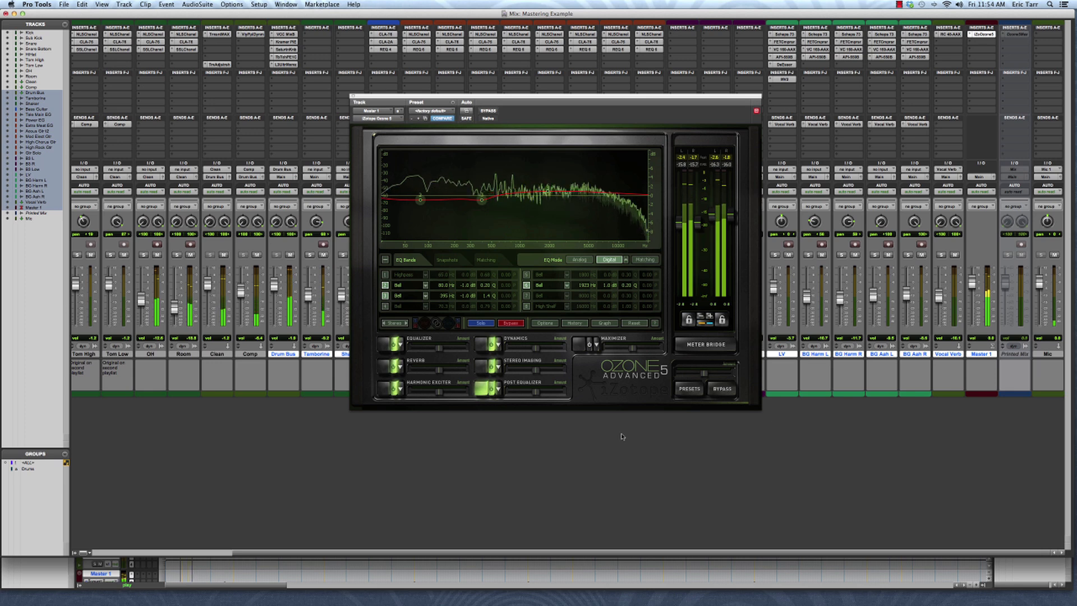
- Review Ozone 5's Equalizer, Reverb, Harmonic Exciter, Dynamics, Stereo Imaging and Post Equalizer modules in turn
{"action": "left_click", "coordinate": [395, 345]}
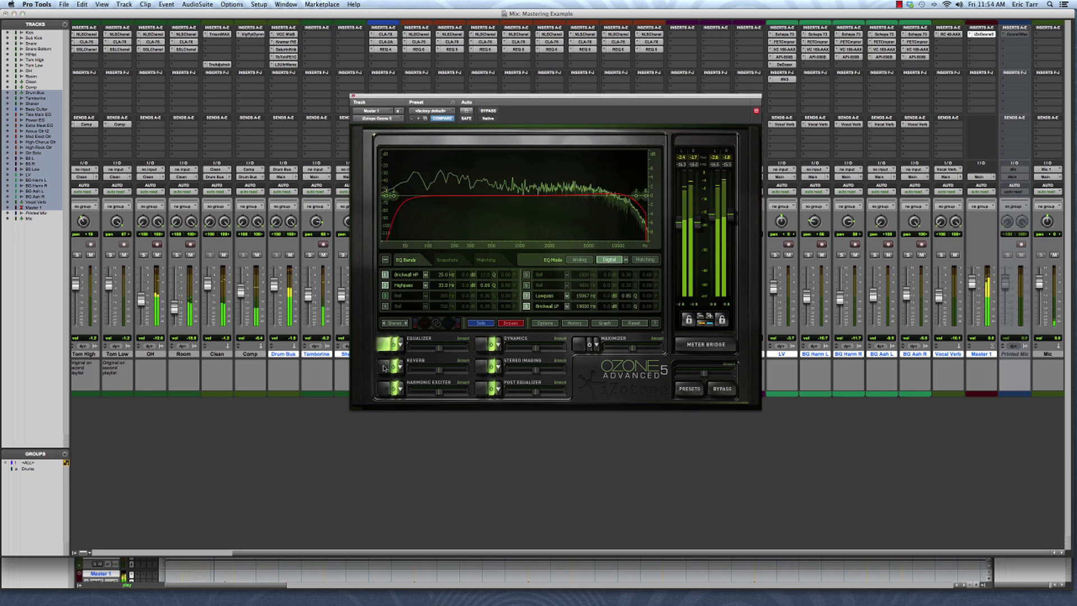
{"action": "left_click", "coordinate": [387, 366]}
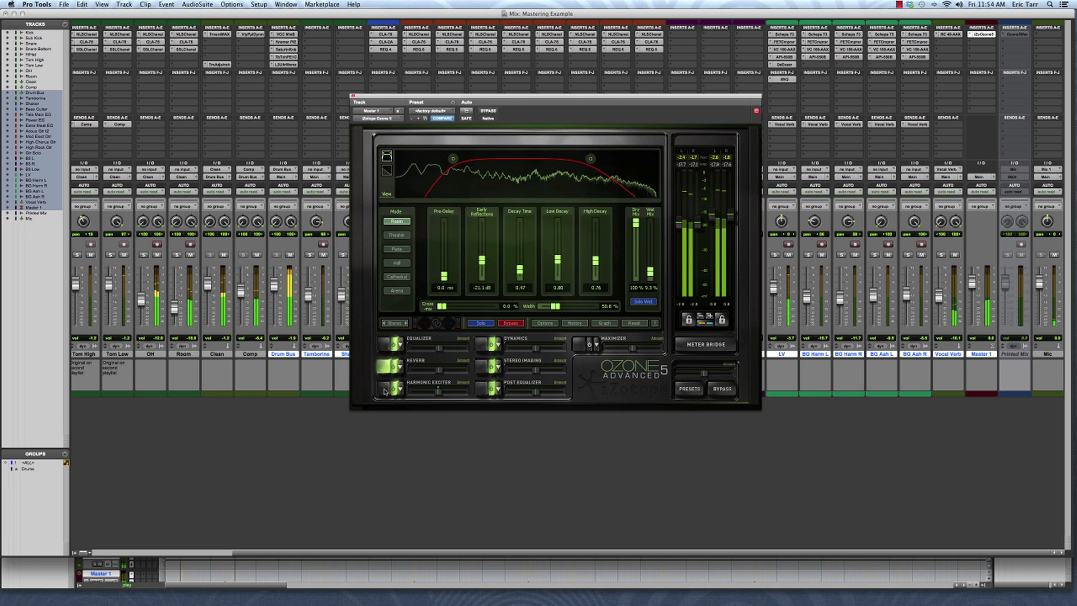
{"action": "left_click", "coordinate": [385, 389]}
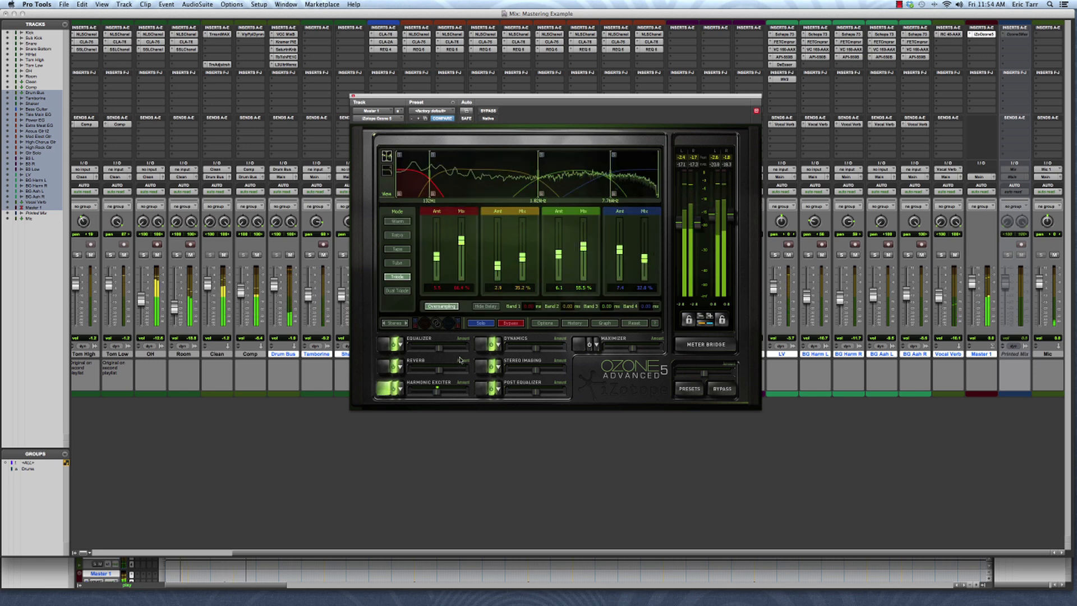
{"action": "left_click", "coordinate": [483, 343]}
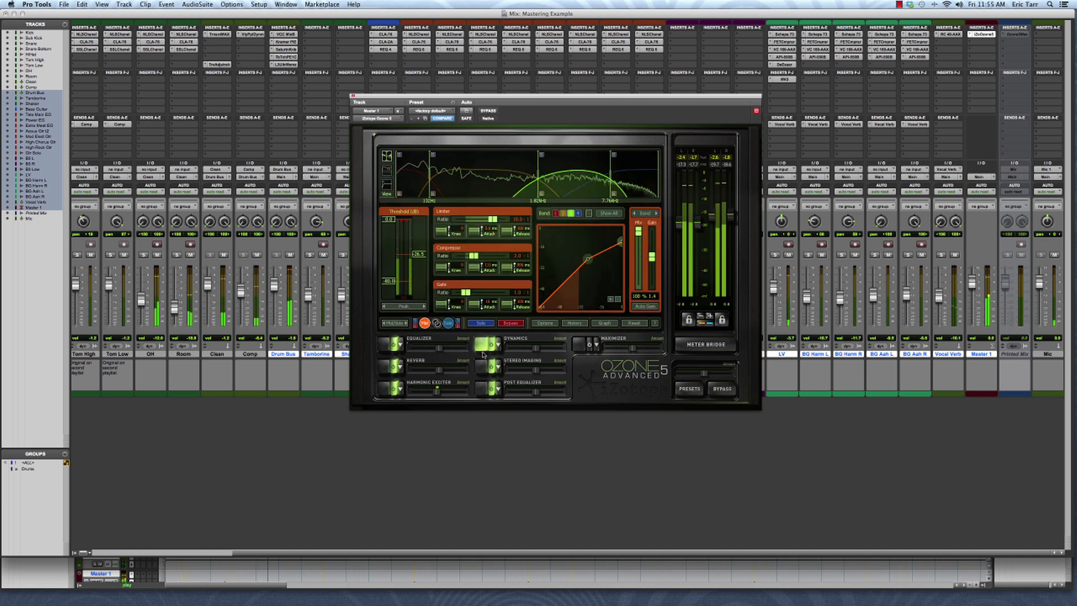
{"action": "left_click", "coordinate": [481, 368]}
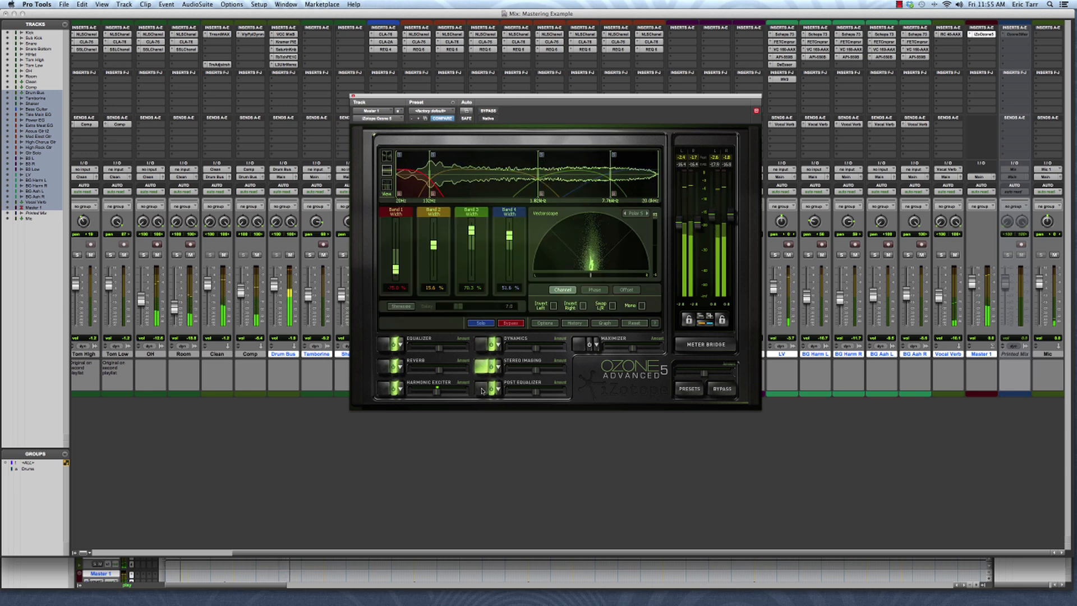
{"action": "left_click", "coordinate": [482, 388]}
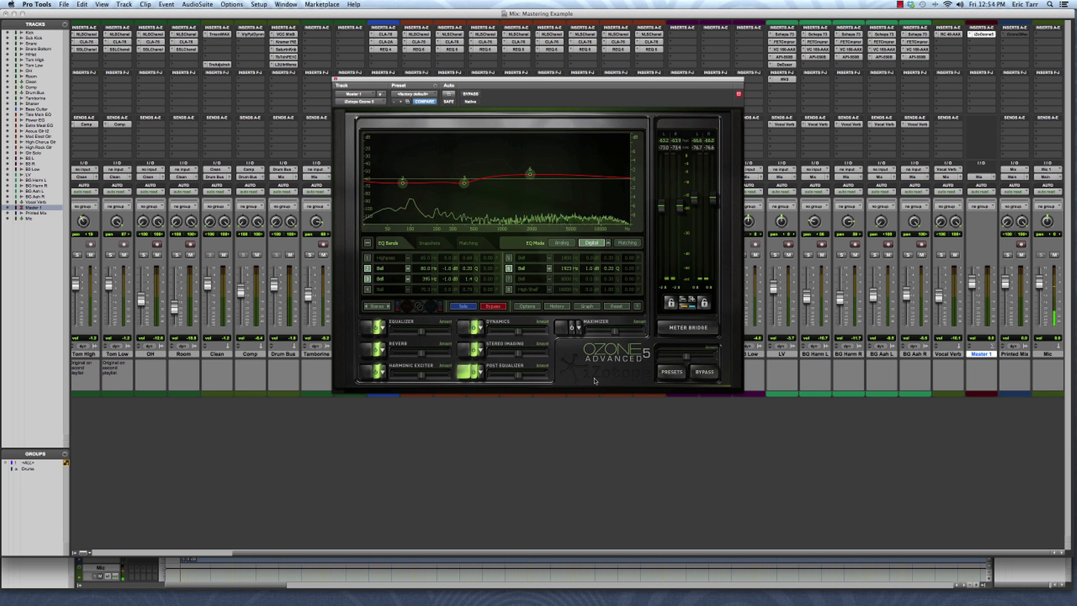
- Show Ozone 5's Maximizer module, glance at Dynamics, then return to the Maximizer
{"action": "left_click", "coordinate": [564, 329]}
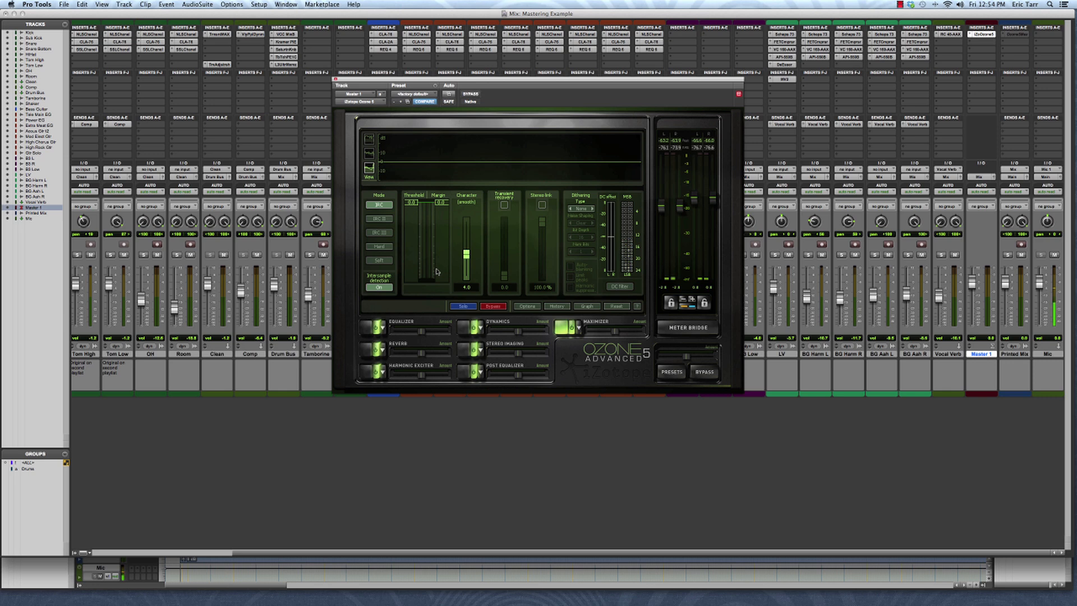
{"action": "left_click", "coordinate": [462, 329]}
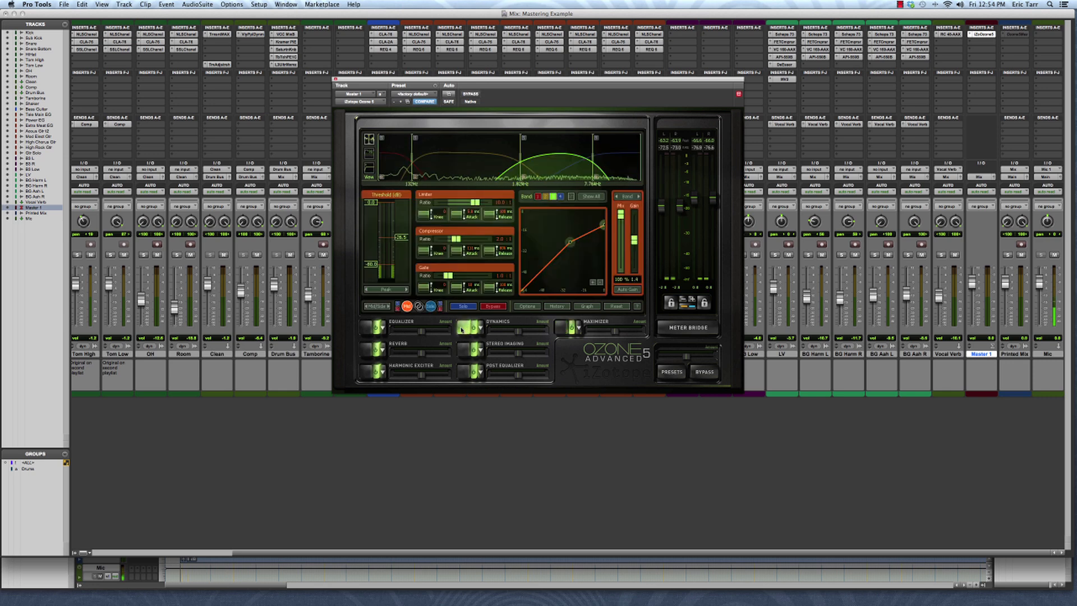
{"action": "left_click", "coordinate": [563, 326]}
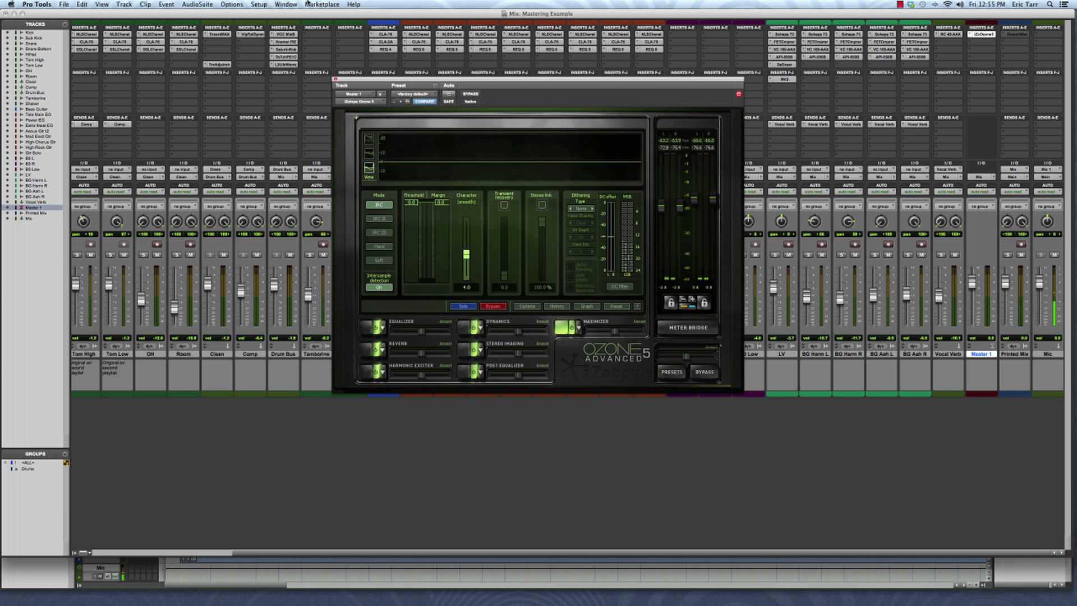
- Open the System Usage monitor from the Window menu and close the Ozone 5 plugin window
{"action": "left_click", "coordinate": [287, 5]}
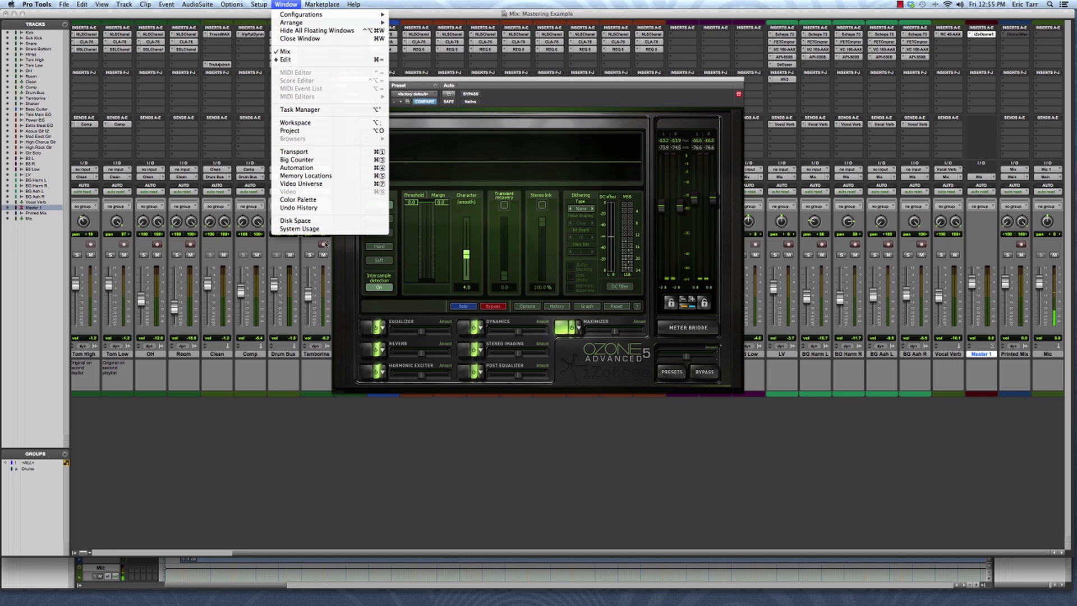
{"action": "left_click", "coordinate": [303, 228]}
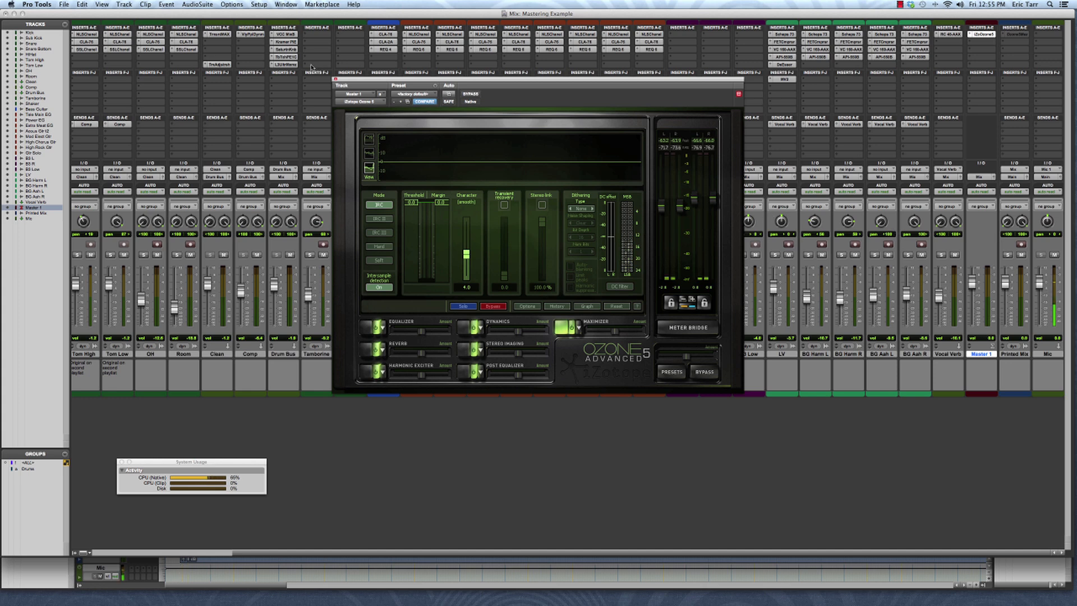
{"action": "left_click", "coordinate": [335, 79]}
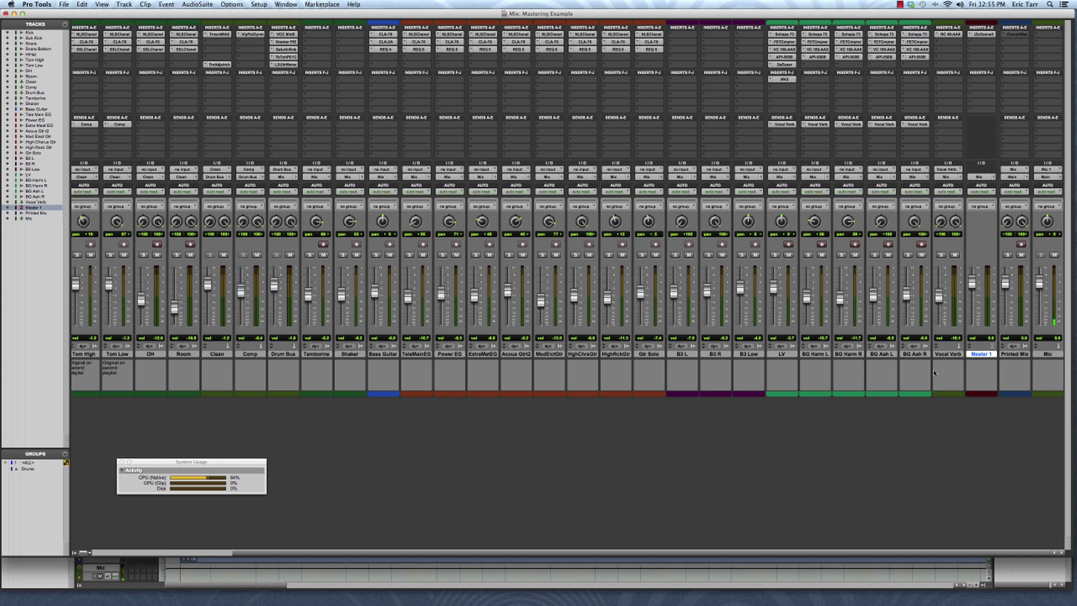
- Select Drum Bus through Master 1, keep Tamborine on the Mix bus, then select Printed Mix in the Edit window
{"action": "left_click", "coordinate": [289, 355], "text": "shift"}
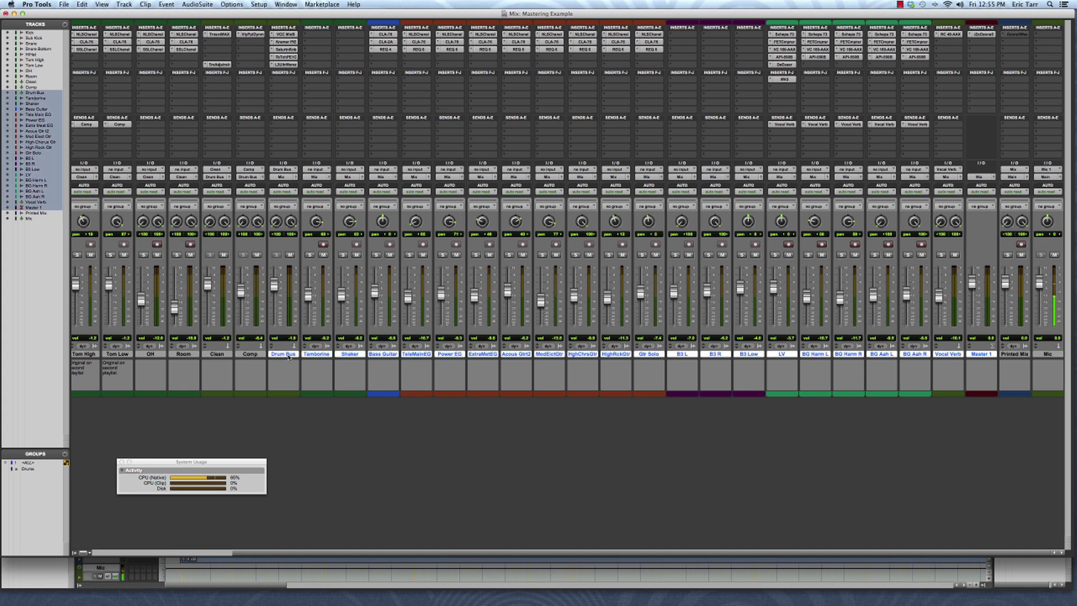
{"action": "left_click", "coordinate": [315, 177]}
{"action": "mouse_move", "coordinate": [317, 184]}
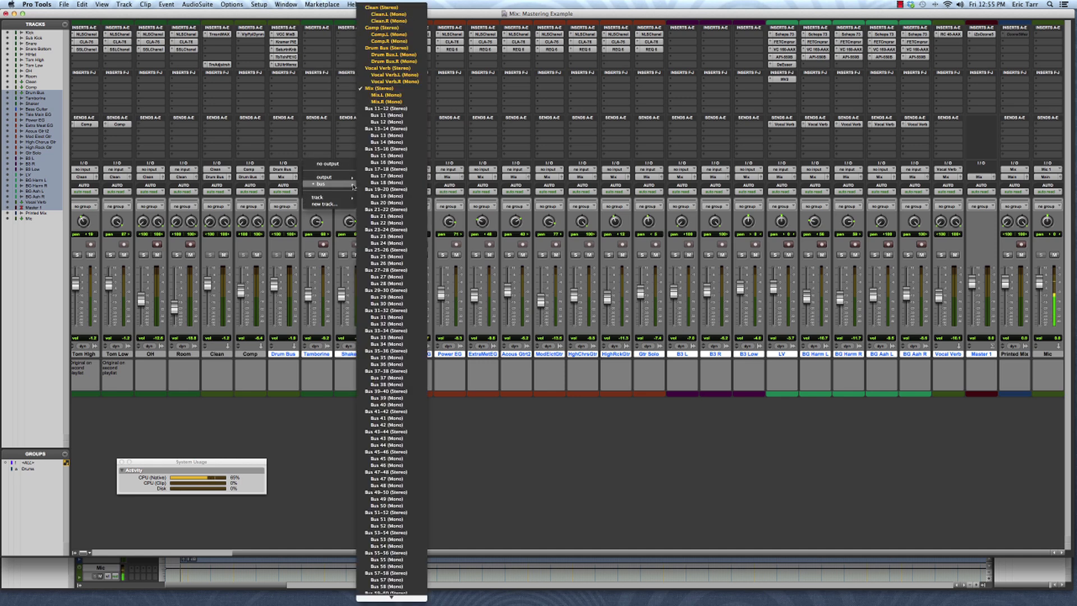
{"action": "left_click", "coordinate": [377, 89]}
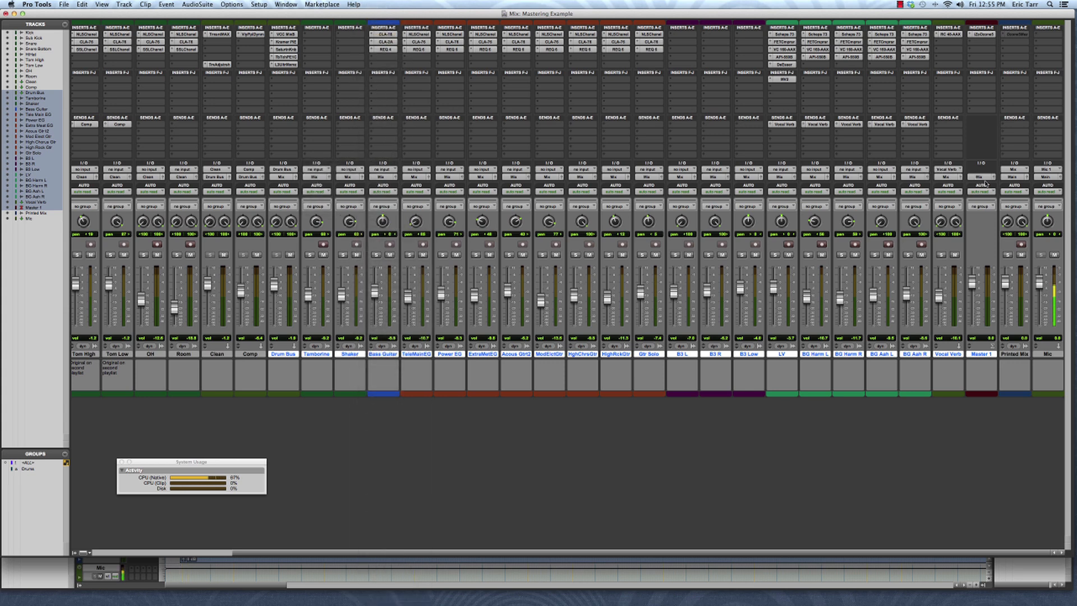
{"action": "left_click", "coordinate": [1015, 354]}
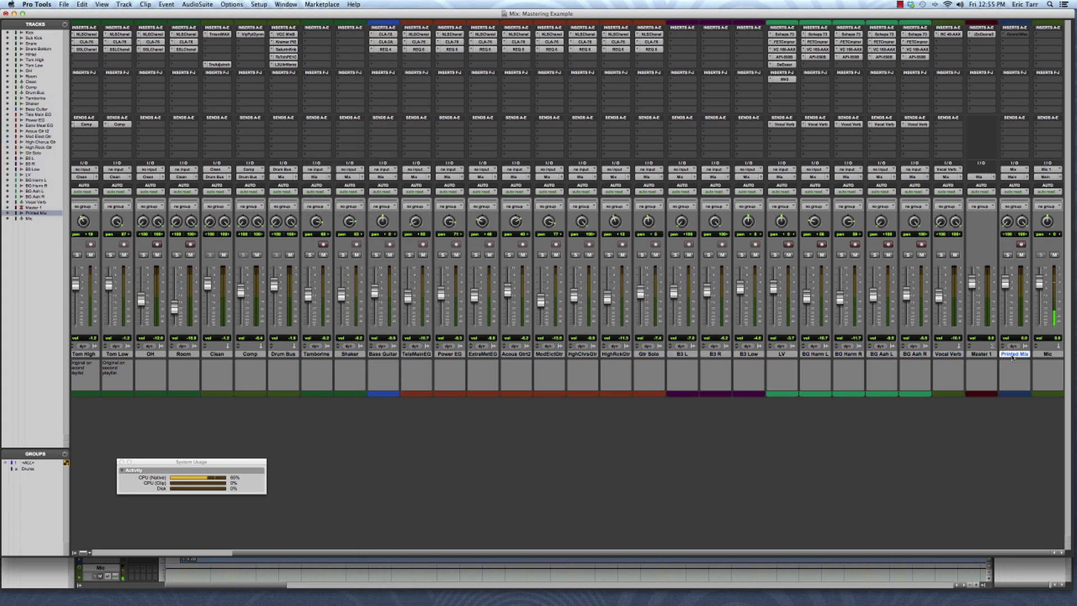
{"action": "key", "text": "super+equal"}
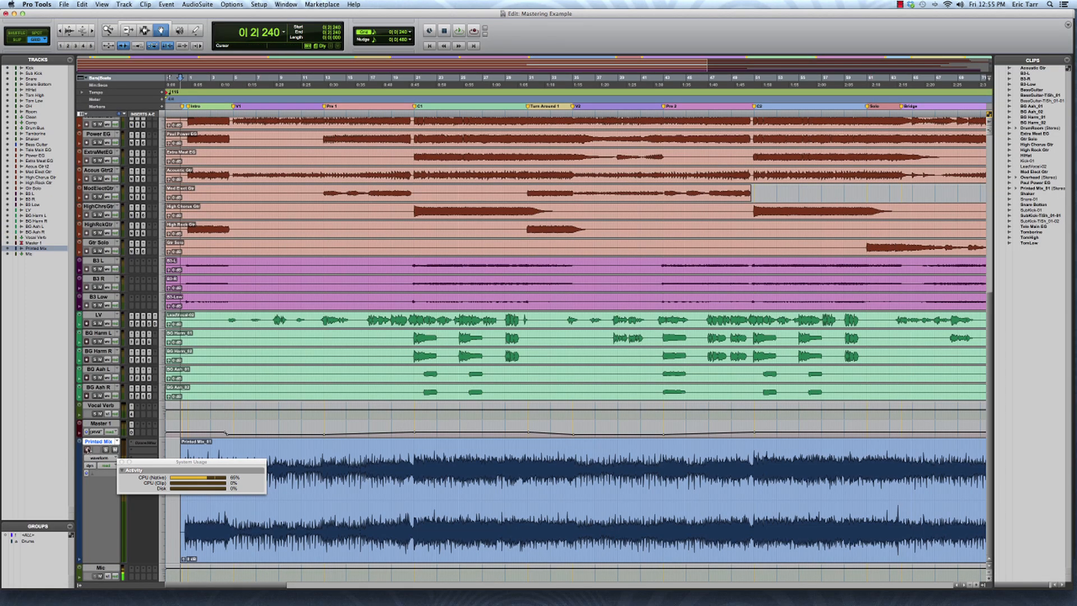
- Arm Printed Mix for recording and briefly open and close Master 1's Ozone 5 insert
{"action": "left_click", "coordinate": [88, 449]}
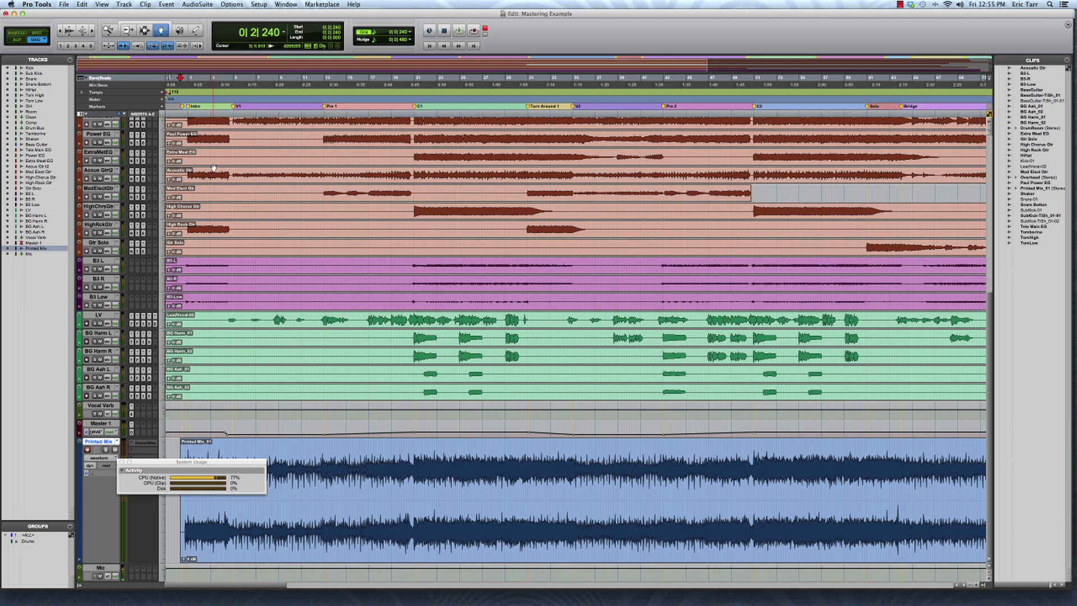
{"action": "key", "text": "super+equal"}
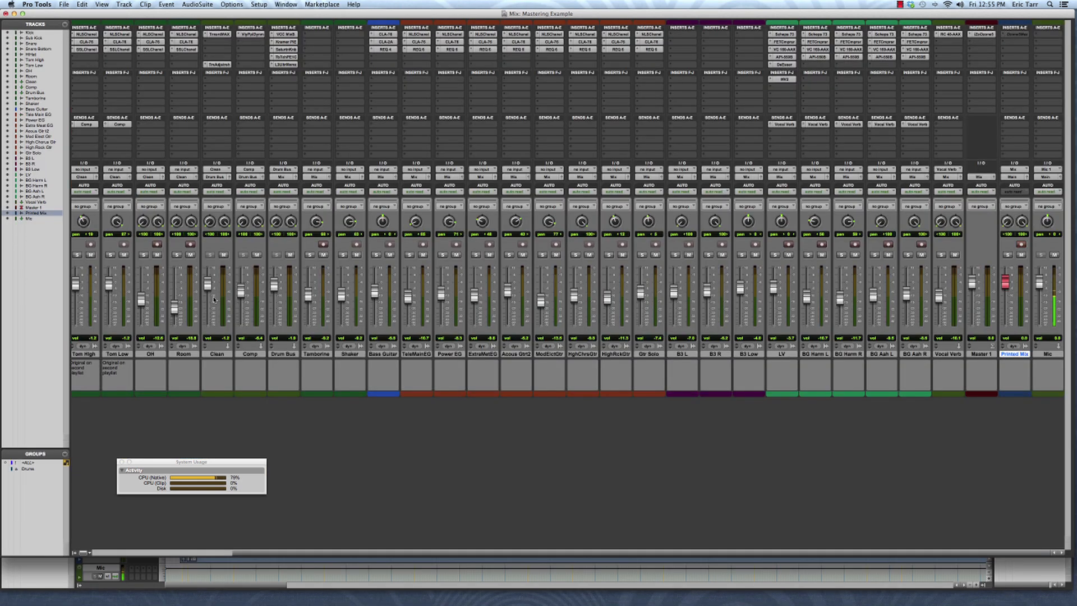
{"action": "left_click", "coordinate": [982, 34]}
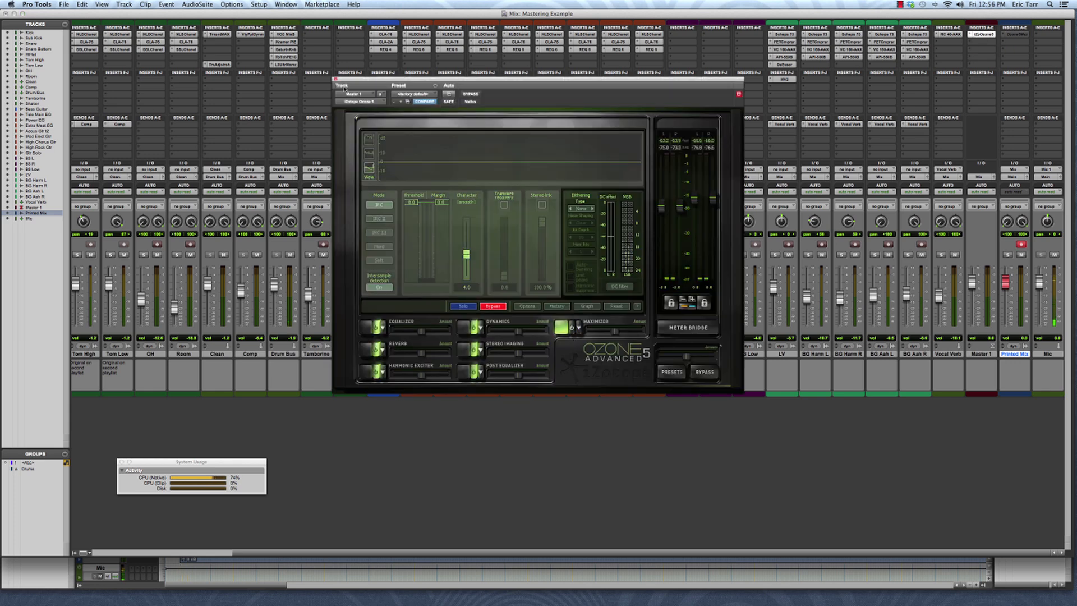
{"action": "left_click", "coordinate": [336, 79]}
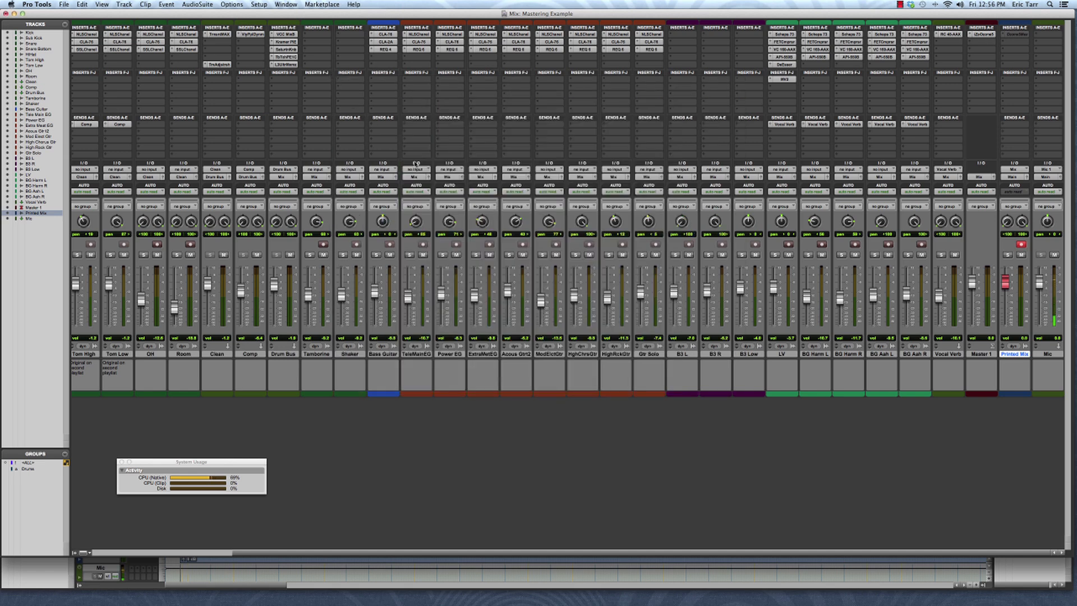
{"action": "key", "text": "super+equal"}
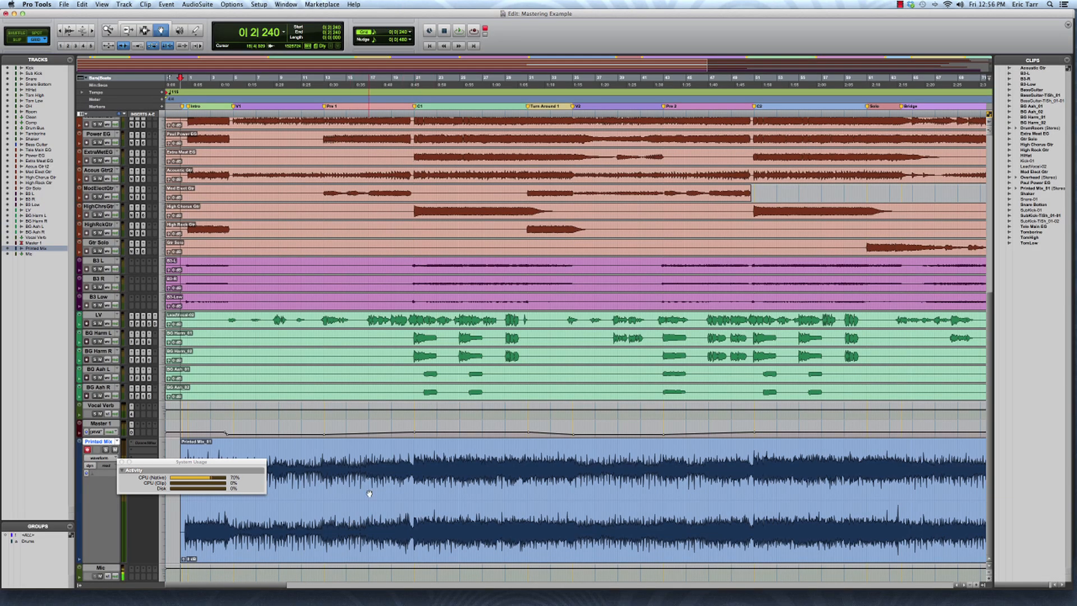
- Make every track from Kick through Master 1 inactive
{"action": "left_click", "coordinate": [105, 424]}
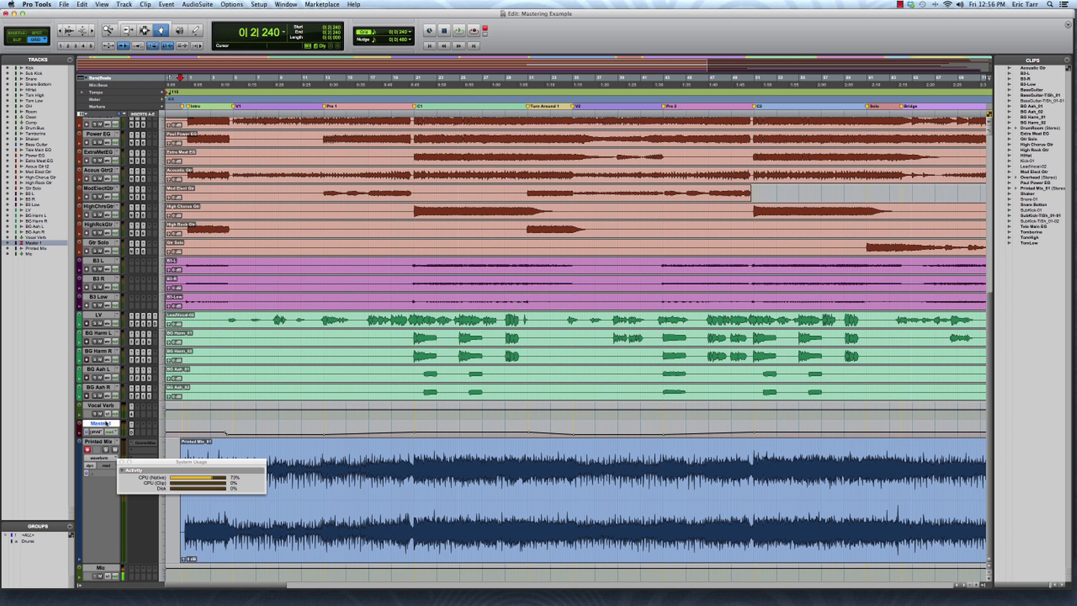
{"action": "scroll", "coordinate": [104, 423], "scroll_direction": "up", "scroll_amount": 10}
{"action": "left_click", "coordinate": [102, 121], "text": "shift"}
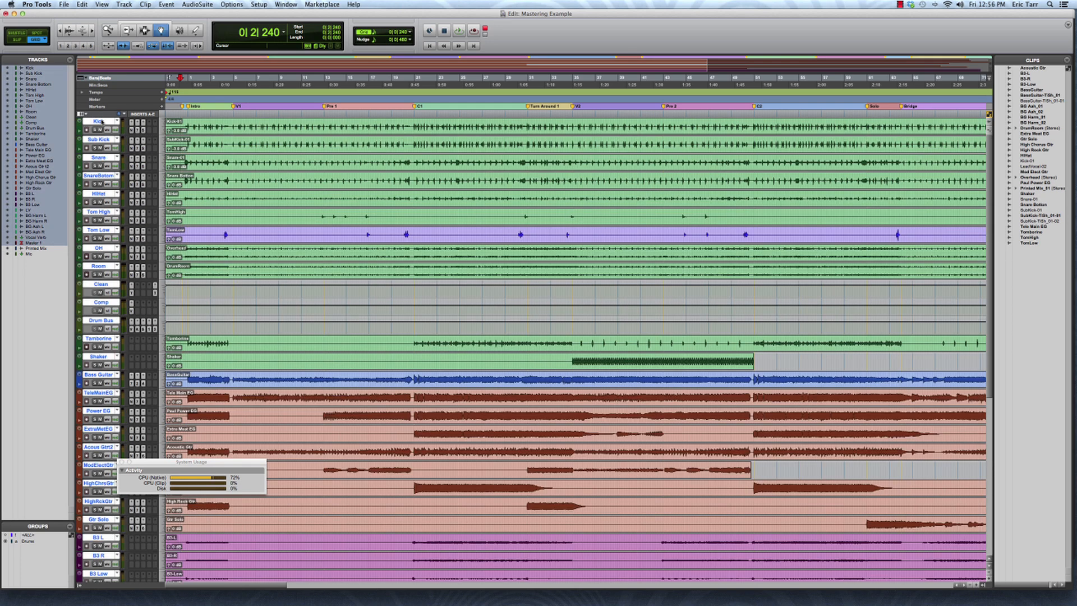
{"action": "right_click", "coordinate": [101, 121]}
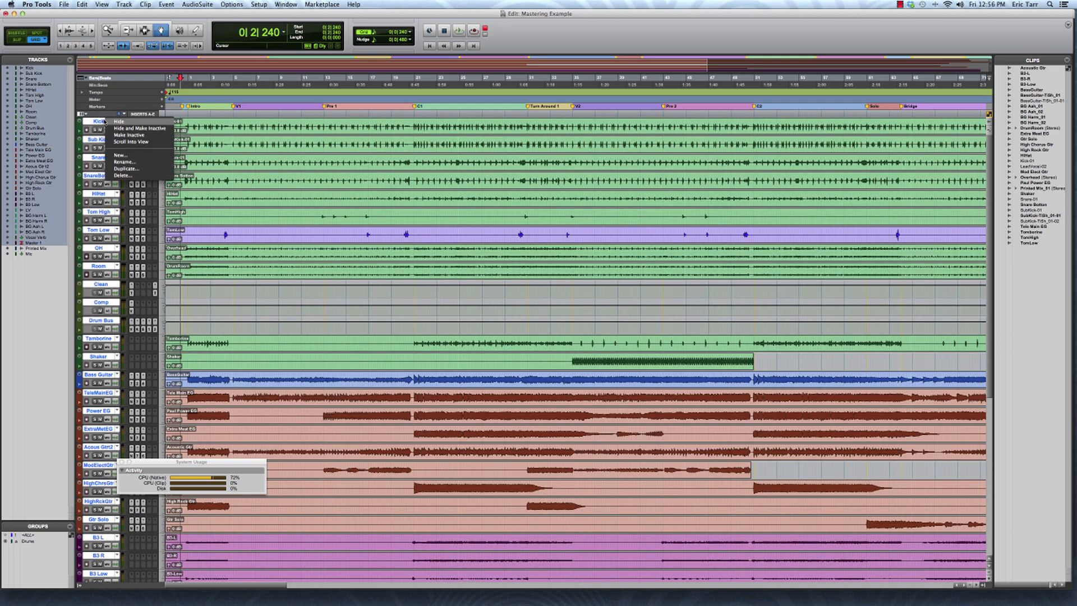
{"action": "left_click", "coordinate": [126, 135]}
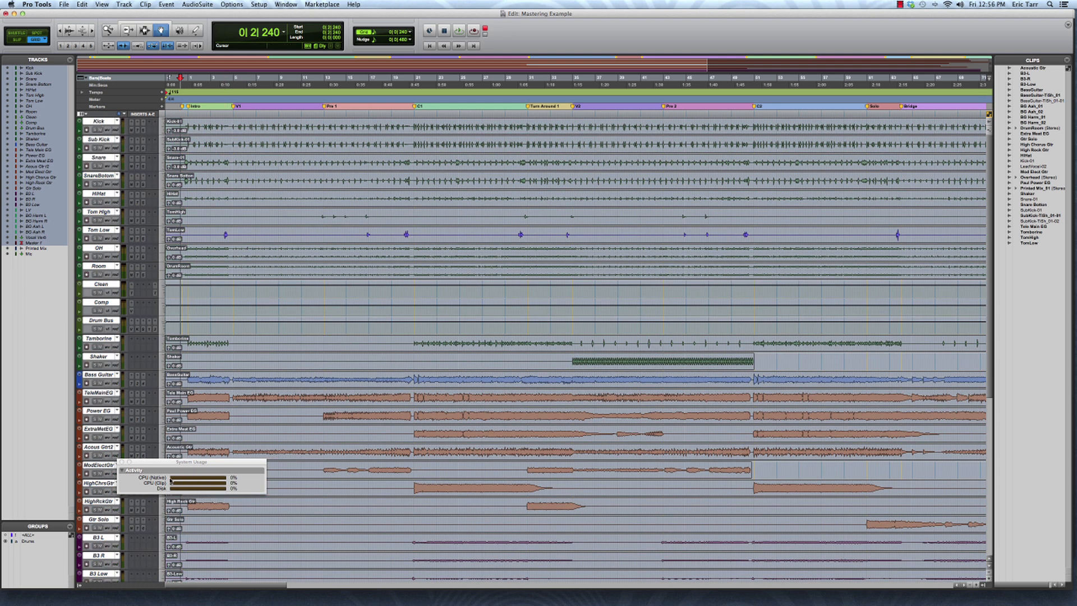
- Disarm the Printed Mix track's record button in the Mix window
{"action": "key", "text": "super+equal"}
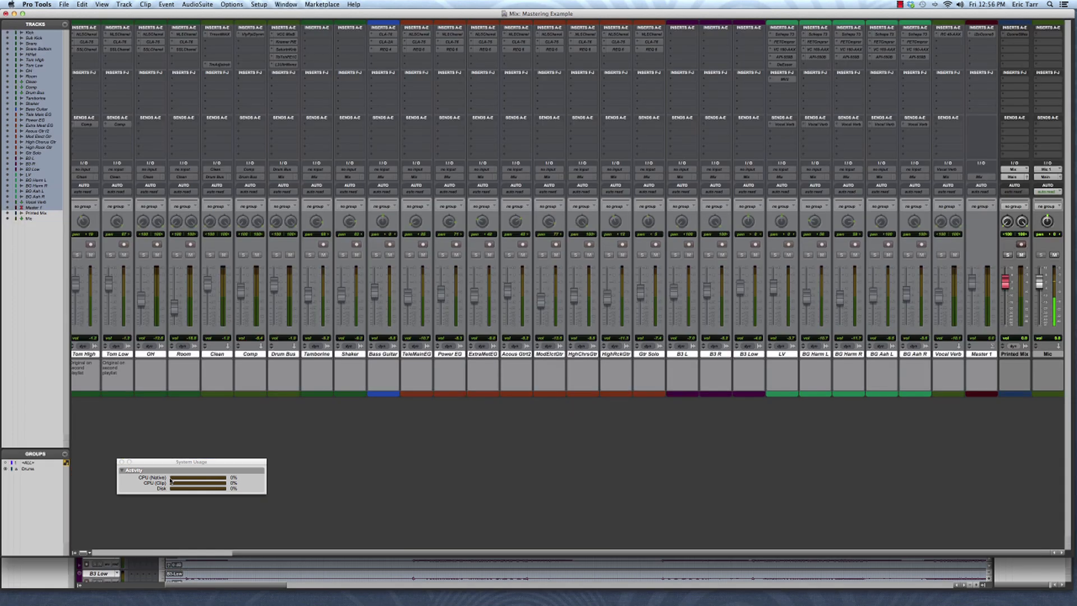
{"action": "left_click", "coordinate": [1021, 244]}
{"action": "key", "text": "super+equal"}
{"action": "scroll", "coordinate": [702, 272], "scroll_direction": "down", "scroll_amount": 10}
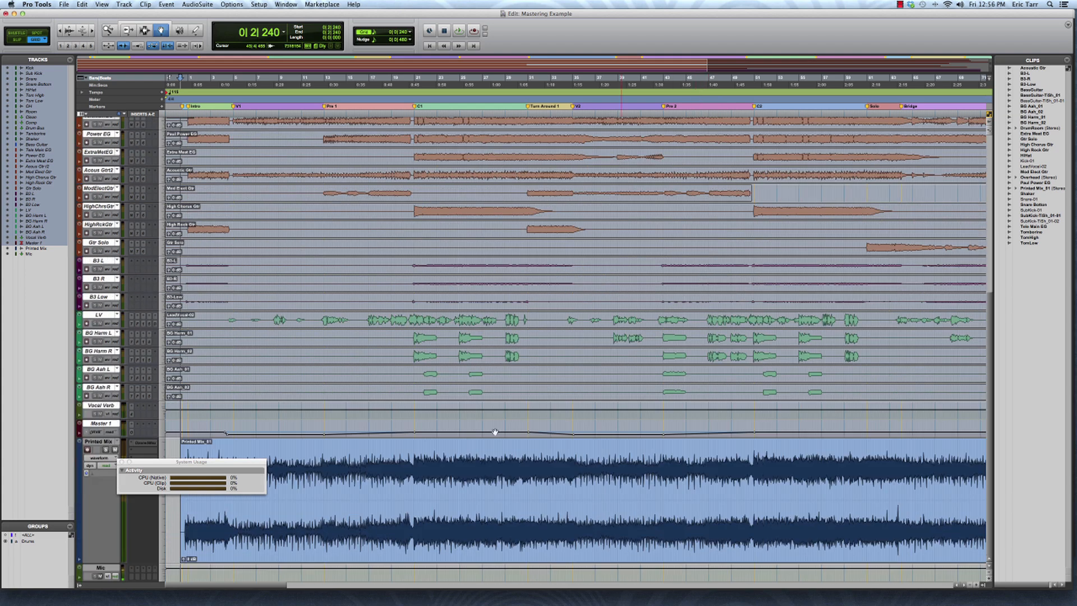
- Make the Printed Mix Ozone 5 Maximizer insert active and open its plug-in window
{"action": "right_click", "coordinate": [140, 443]}
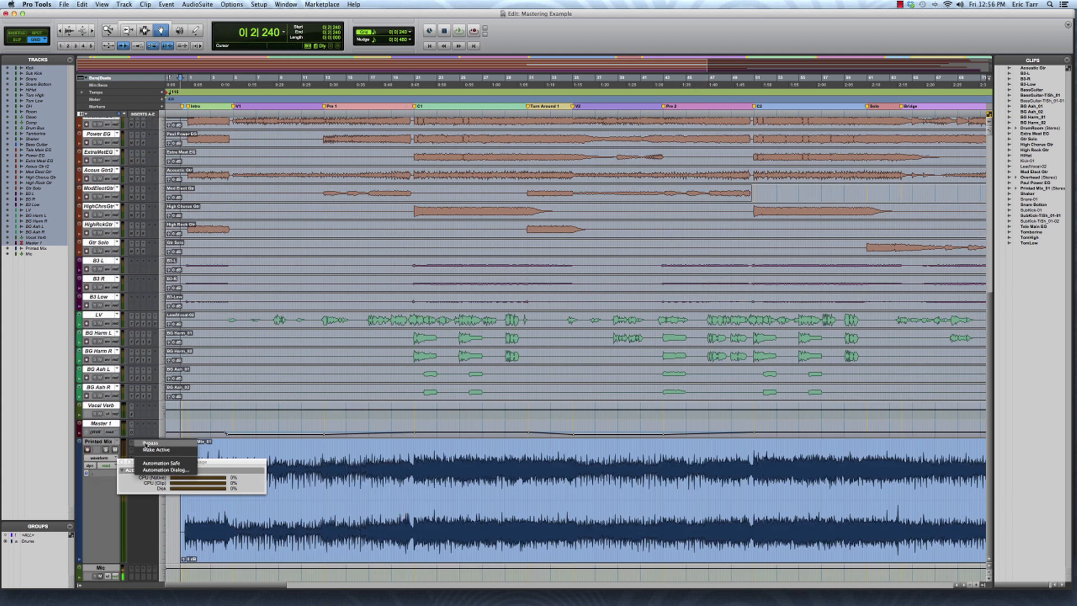
{"action": "left_click", "coordinate": [147, 449]}
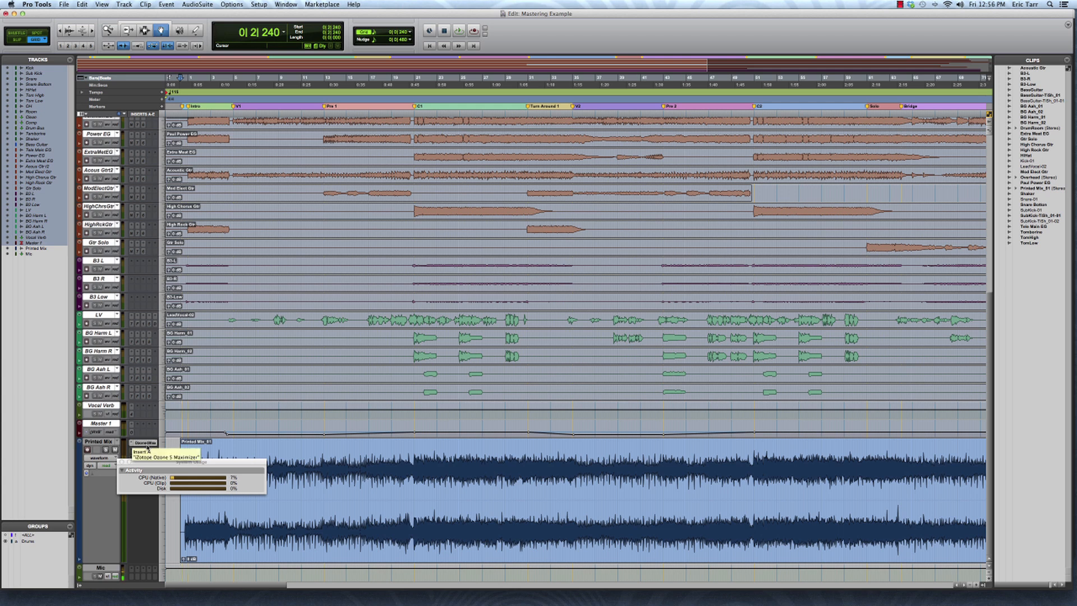
{"action": "left_click", "coordinate": [146, 443]}
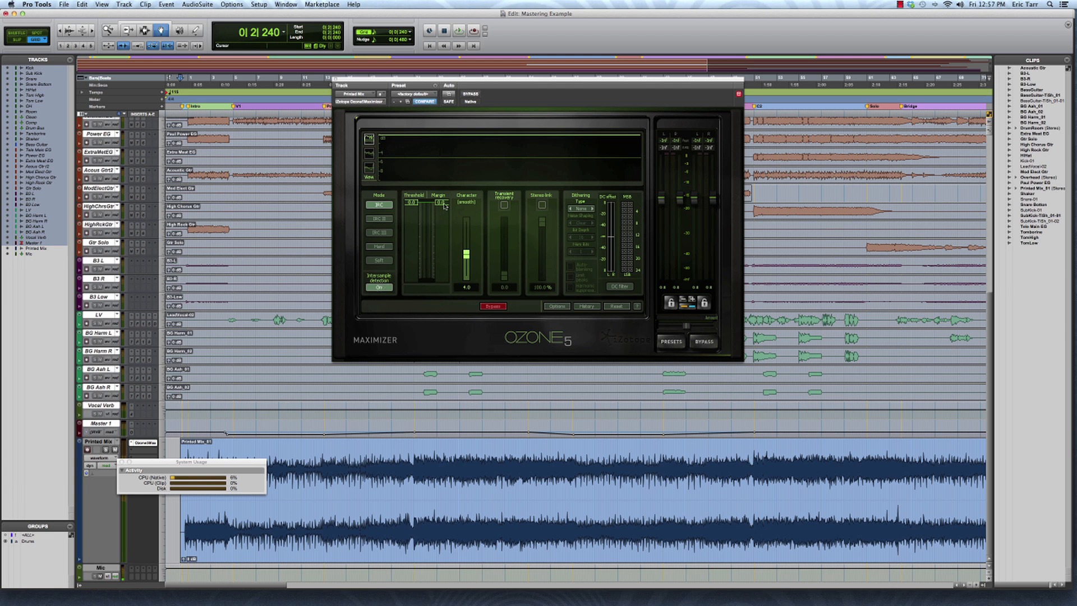
- Lower the Maximizer margin to about -0.3 and play a short stretch of the mix
{"action": "left_click_drag", "start_coordinate": [444, 204], "coordinate": [444, 206]}
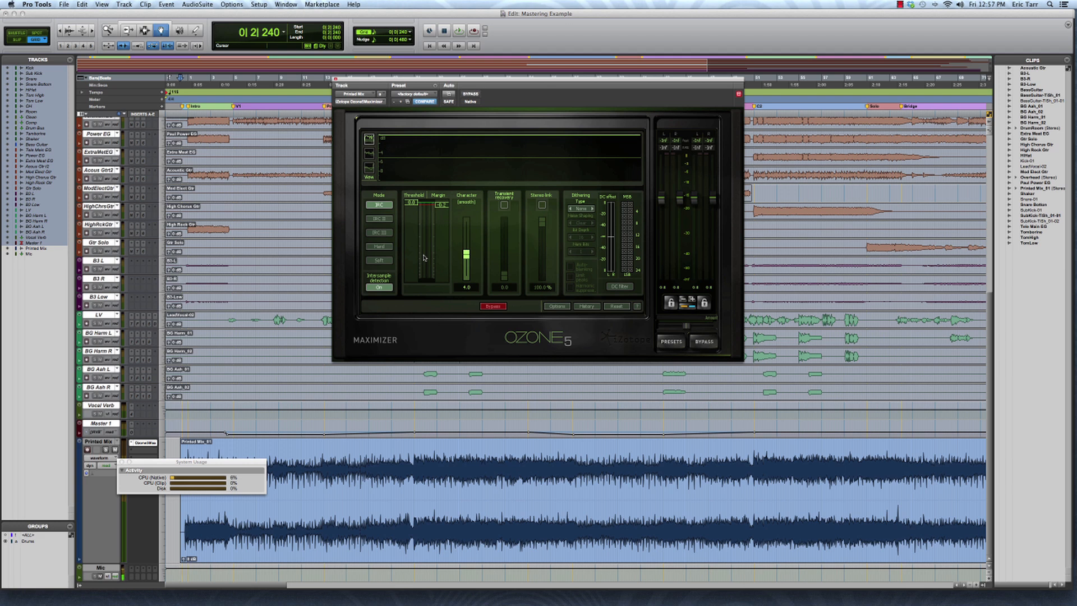
{"action": "key", "text": "space"}
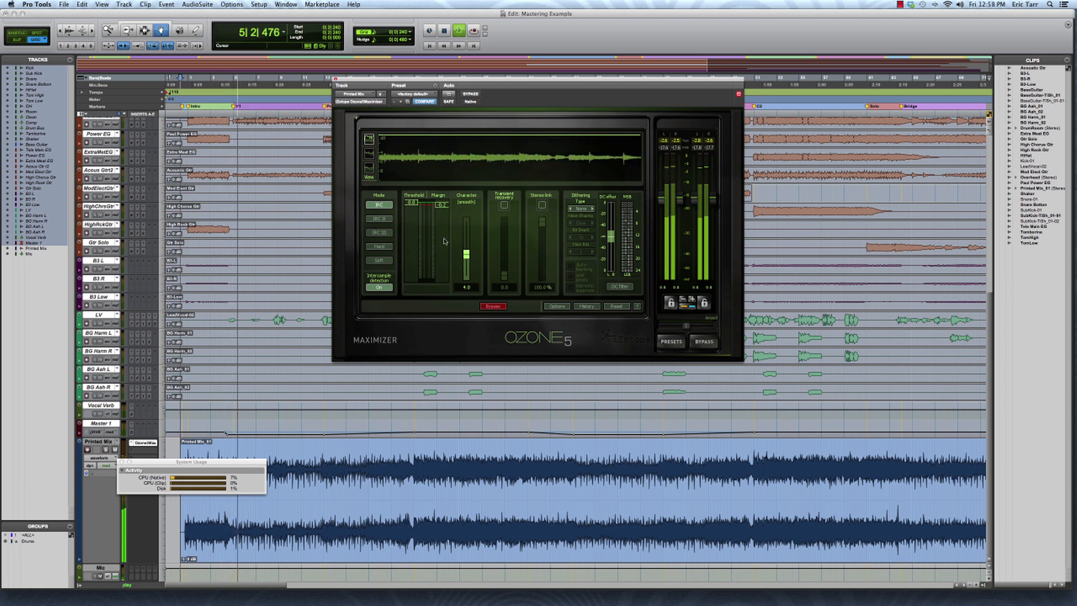
{"action": "key", "text": "space"}
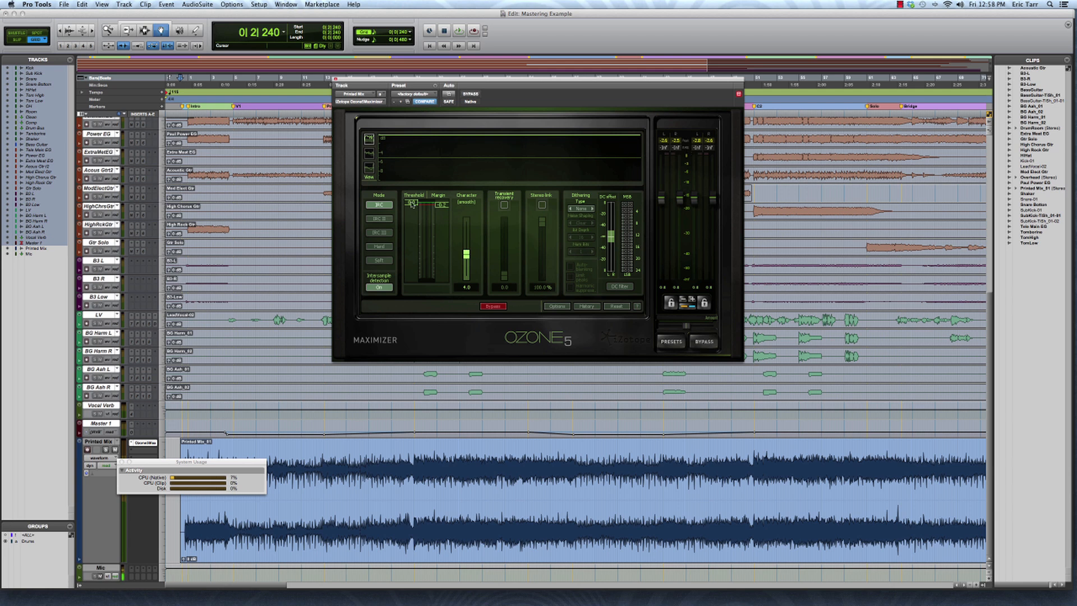
- Audition the Maximizer threshold during playback, settling it at about -5.1
{"action": "mouse_move", "coordinate": [412, 203]}
{"action": "left_mouse_down"}
{"action": "mouse_move", "coordinate": [412, 246]}
{"action": "mouse_move", "coordinate": [414, 205]}
{"action": "mouse_move", "coordinate": [416, 227]}
{"action": "left_mouse_up"}
{"action": "mouse_move", "coordinate": [413, 224]}
{"action": "left_mouse_down"}
{"action": "mouse_move", "coordinate": [415, 200]}
{"action": "mouse_move", "coordinate": [404, 237]}
{"action": "left_mouse_up"}
{"action": "key", "text": "space"}
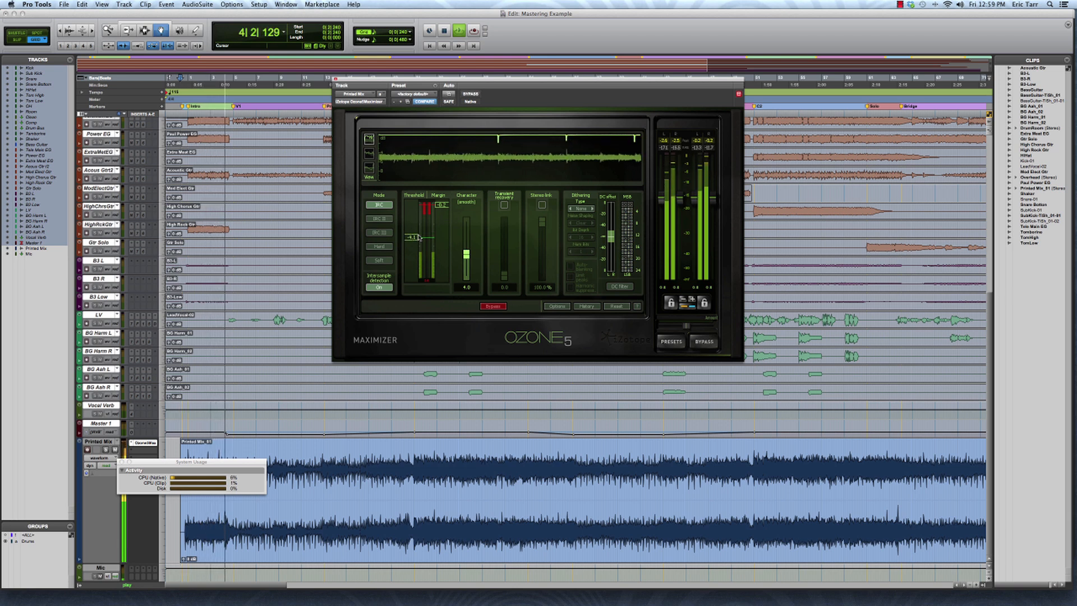
{"action": "left_click_drag", "start_coordinate": [419, 238], "coordinate": [415, 243]}
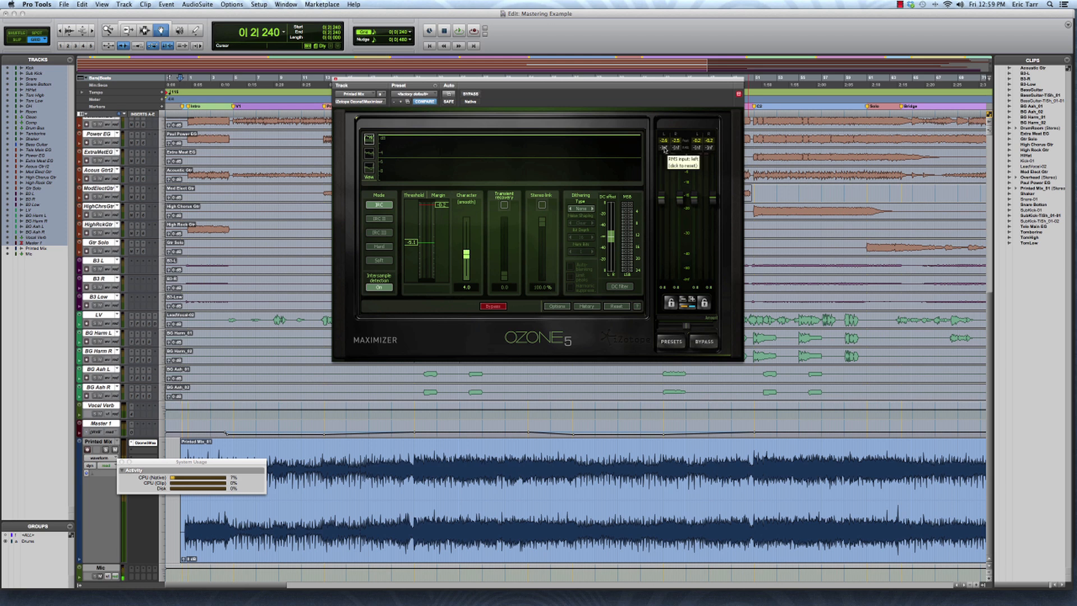
- Switch the Maximizer to IRC III and, while the mix plays, lower the threshold to about -8.0
{"action": "left_click", "coordinate": [382, 233]}
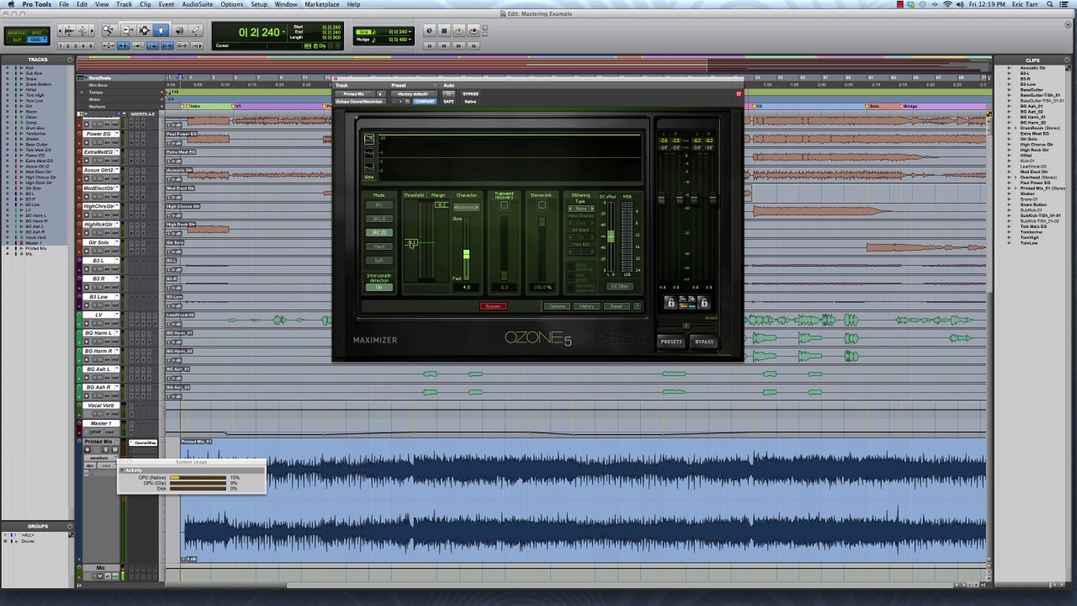
{"action": "key", "text": "space"}
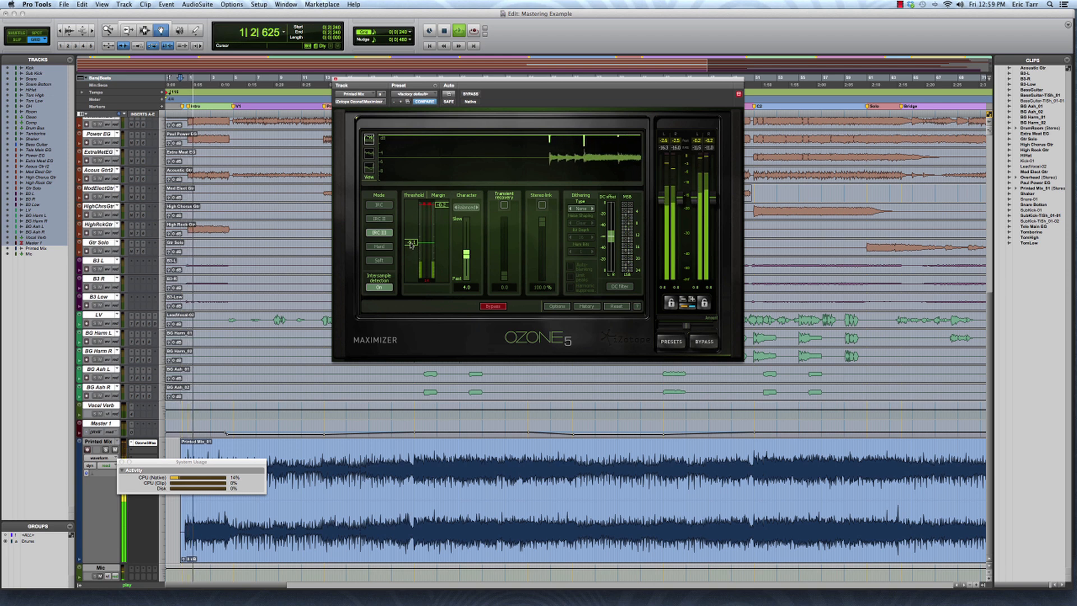
{"action": "left_click_drag", "start_coordinate": [412, 245], "coordinate": [411, 252]}
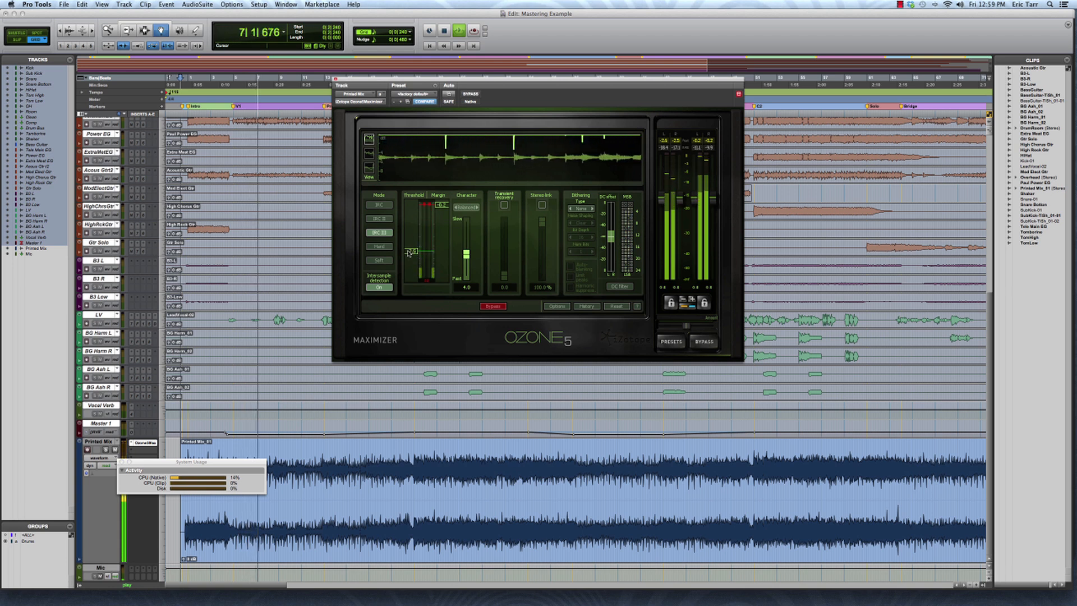
{"action": "left_click_drag", "start_coordinate": [409, 254], "coordinate": [409, 256]}
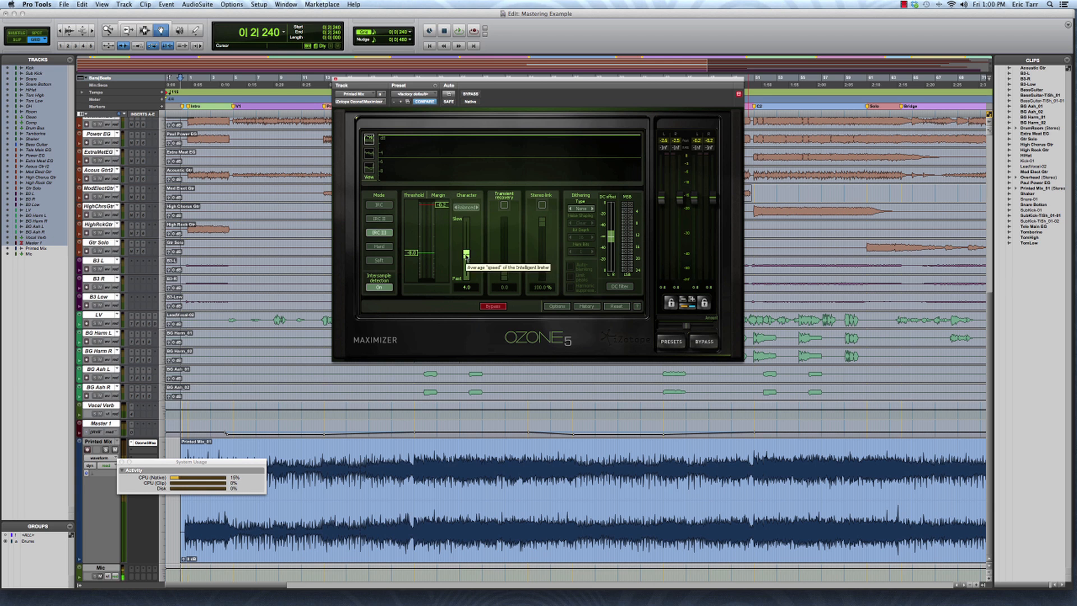
- Pull the Maximizer character toward Slow at about 1.6 and enable transient recovery
{"action": "left_click_drag", "start_coordinate": [466, 260], "coordinate": [467, 267]}
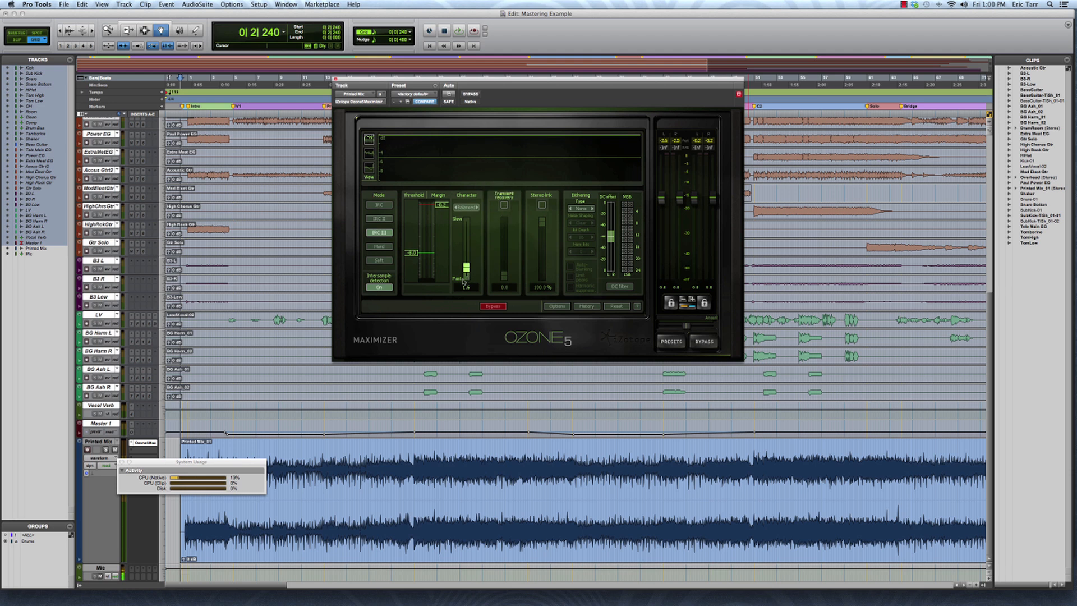
{"action": "left_click", "coordinate": [504, 205]}
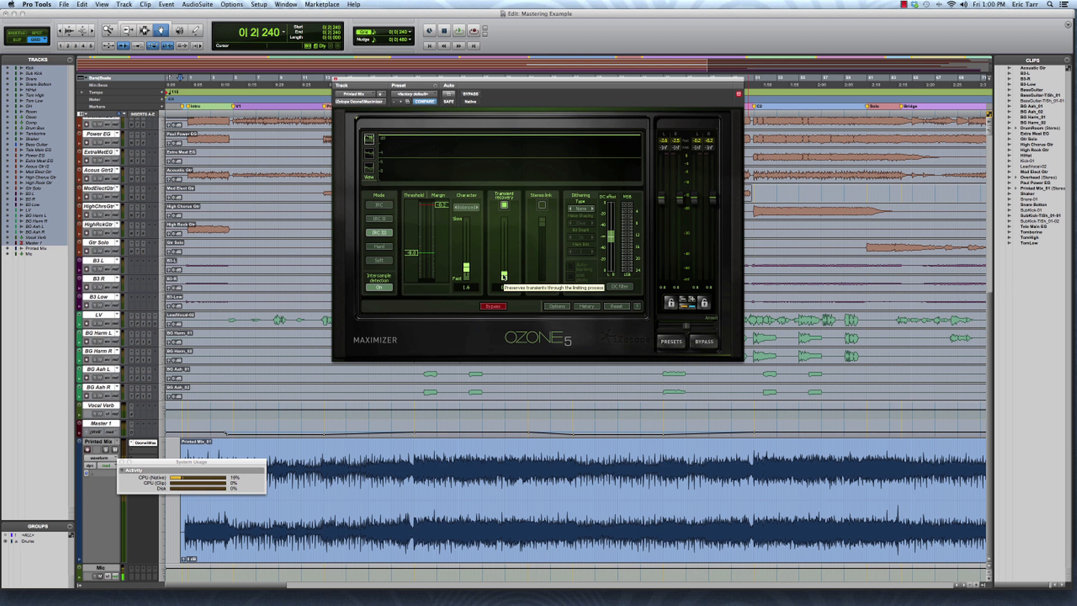
- Play the Printed Mix and bring the Maximizer's transient recovery slider up to 75.0
{"action": "key", "text": "space"}
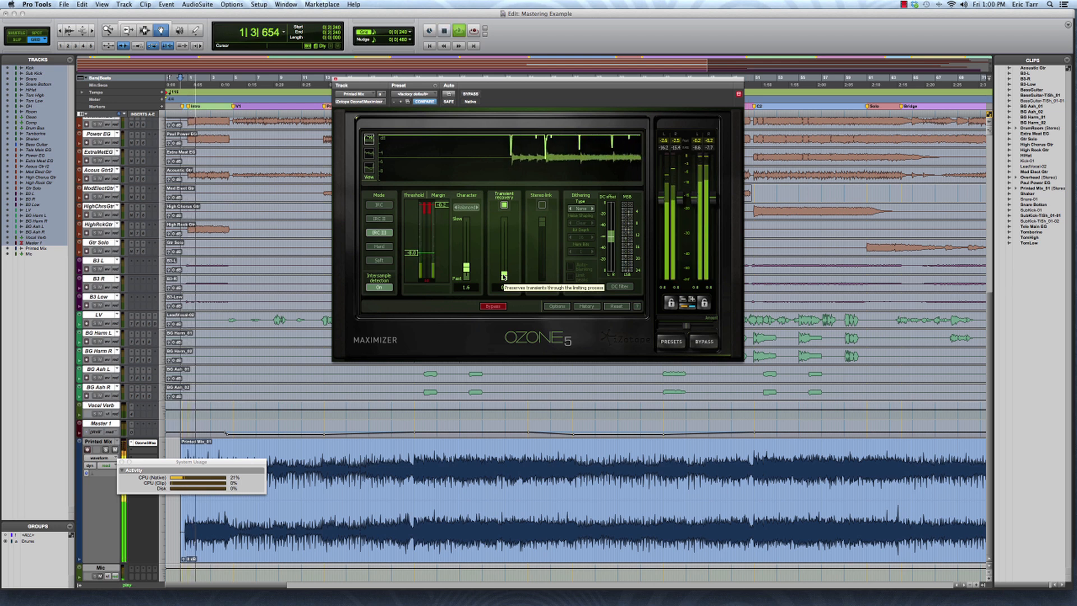
{"action": "mouse_move", "coordinate": [504, 276]}
{"action": "left_mouse_down"}
{"action": "mouse_move", "coordinate": [502, 222]}
{"action": "mouse_move", "coordinate": [501, 256]}
{"action": "left_mouse_up"}
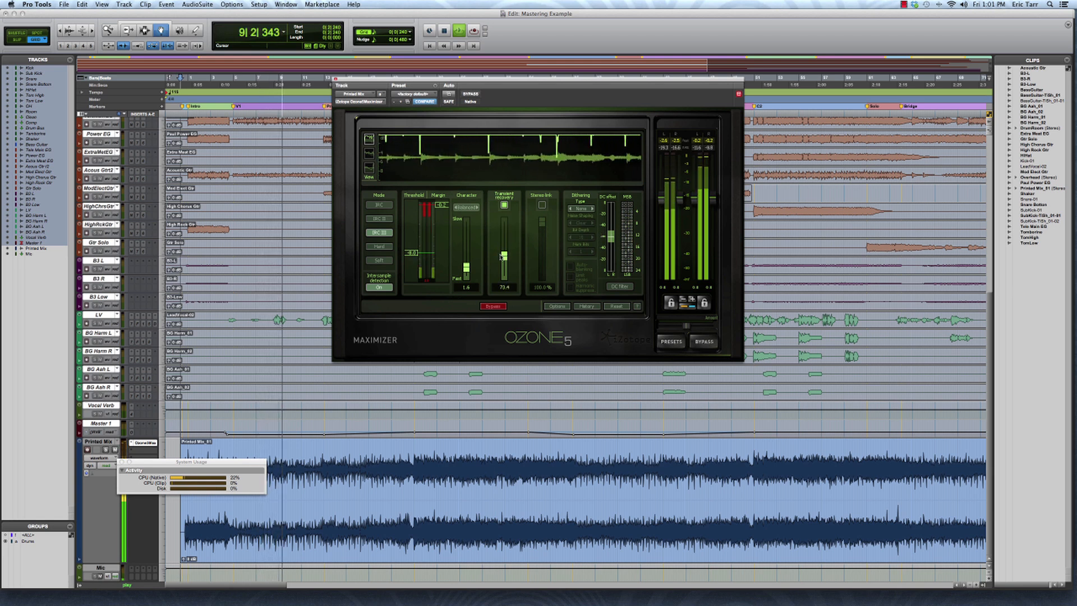
{"action": "left_click_drag", "start_coordinate": [501, 256], "coordinate": [503, 258]}
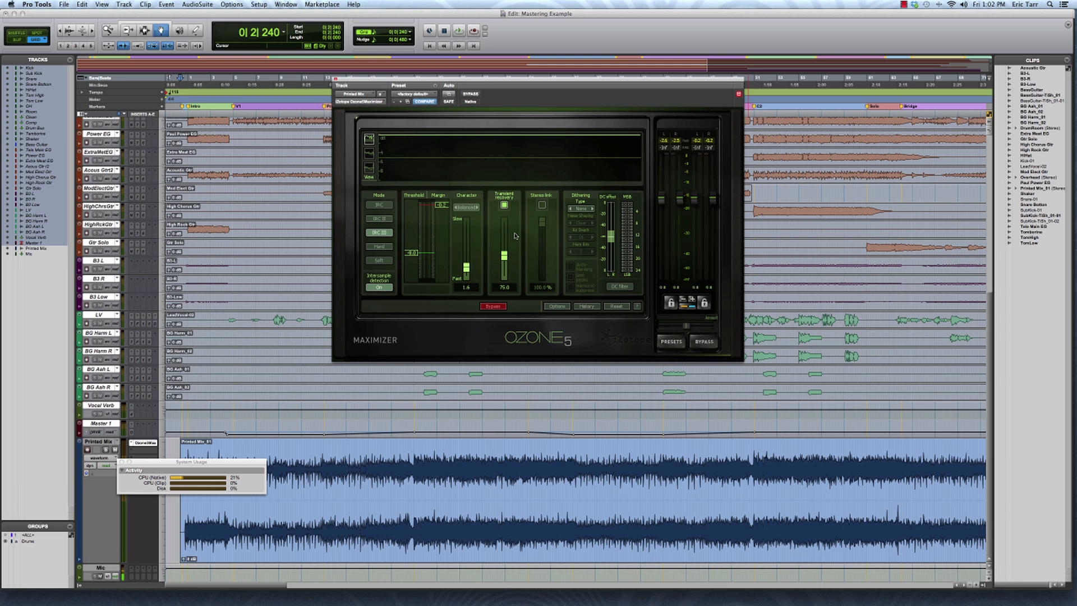
- Tick the Maximizer's Stereo link checkbox so it links at 100.0%
{"action": "left_click", "coordinate": [542, 204]}
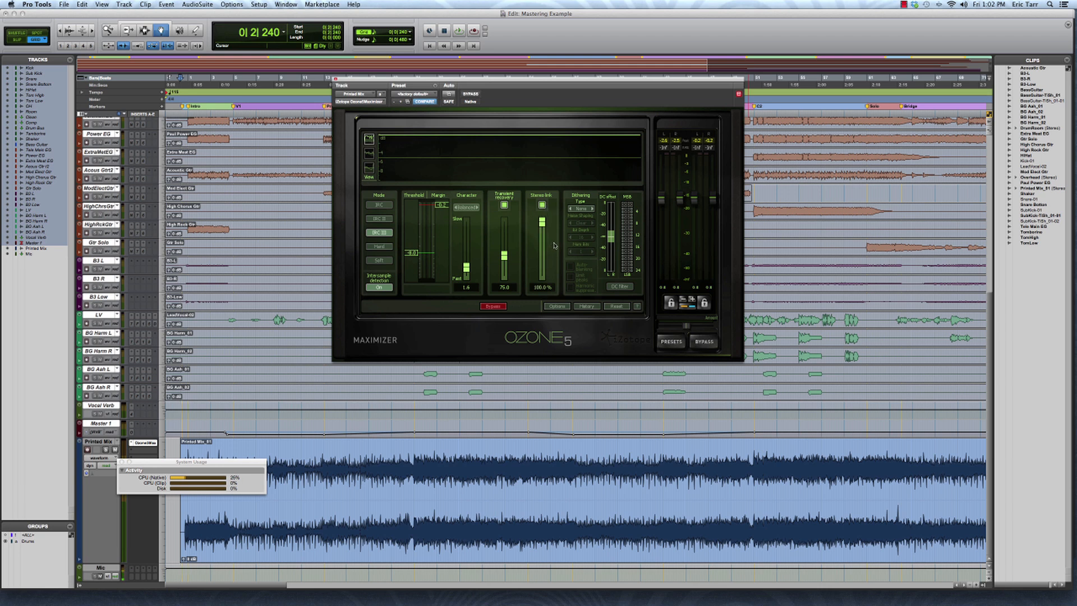